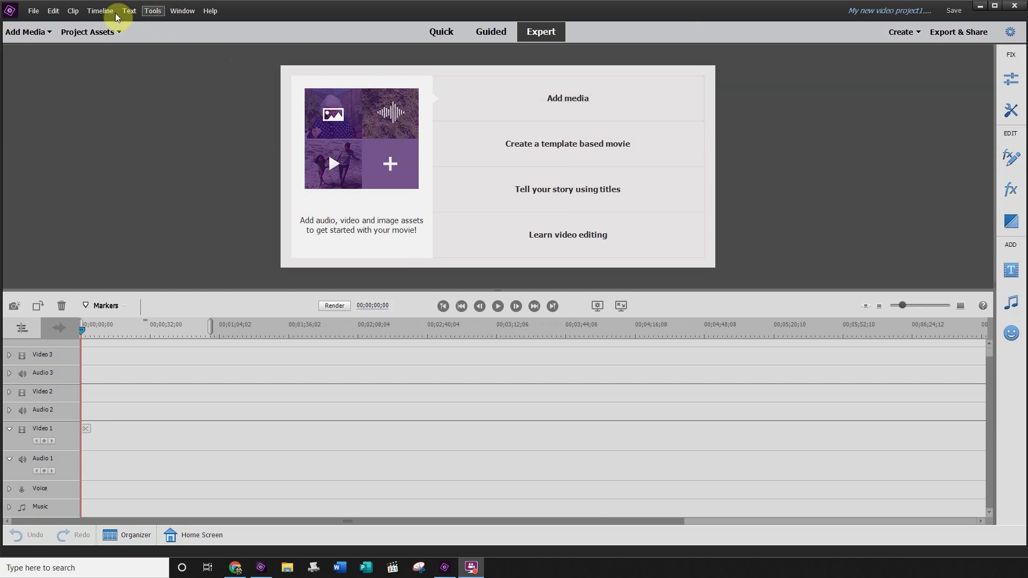
# - Import _DSC0278.MOV from The Thompson Vlogs > Raw Video into the project assets
pyautogui.click(33, 36)
pyautogui.click(48, 101)
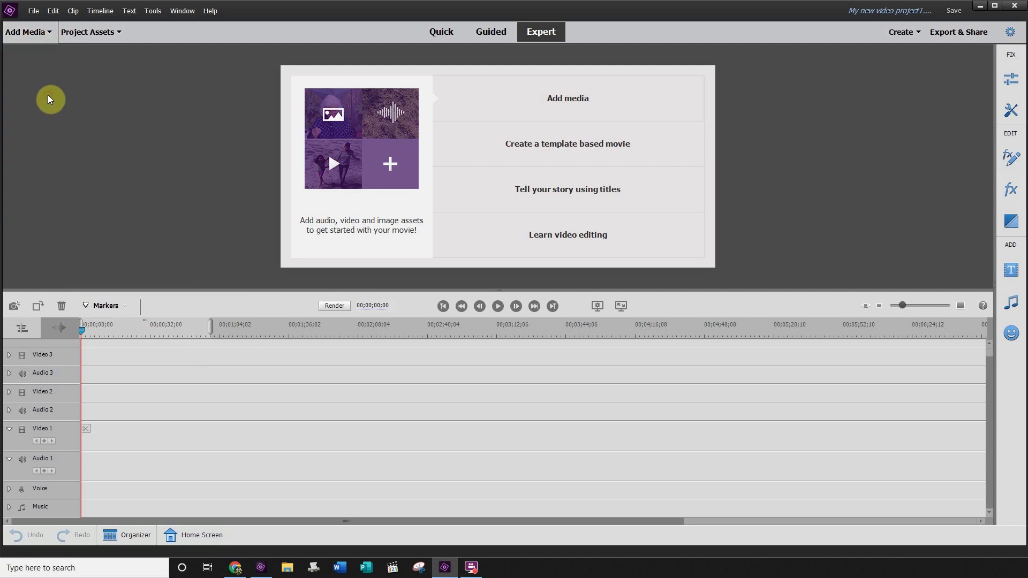
pyautogui.click(47, 111)
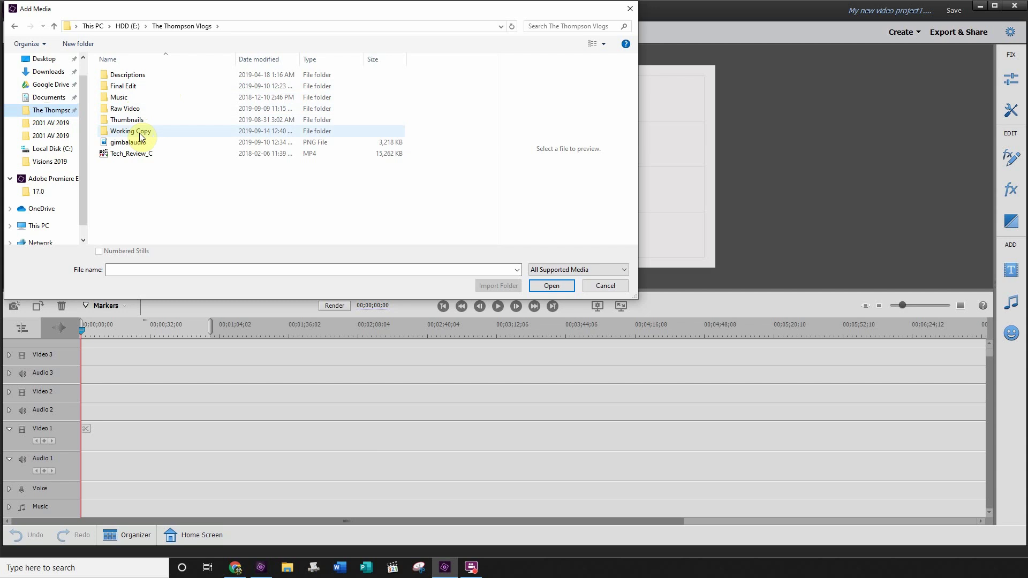
pyautogui.doubleClick(129, 108)
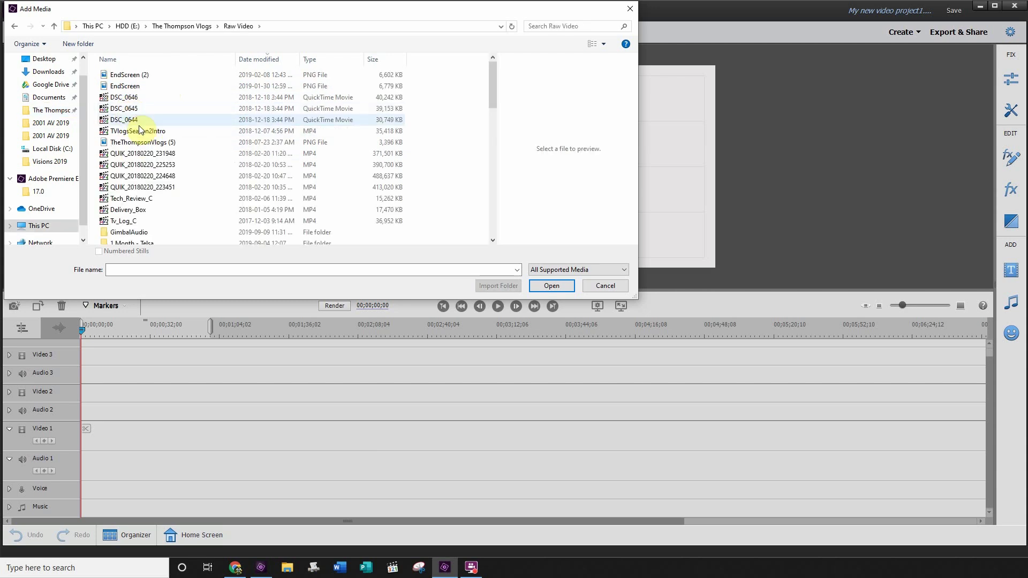
pyautogui.scroll(-10, 155, 151)
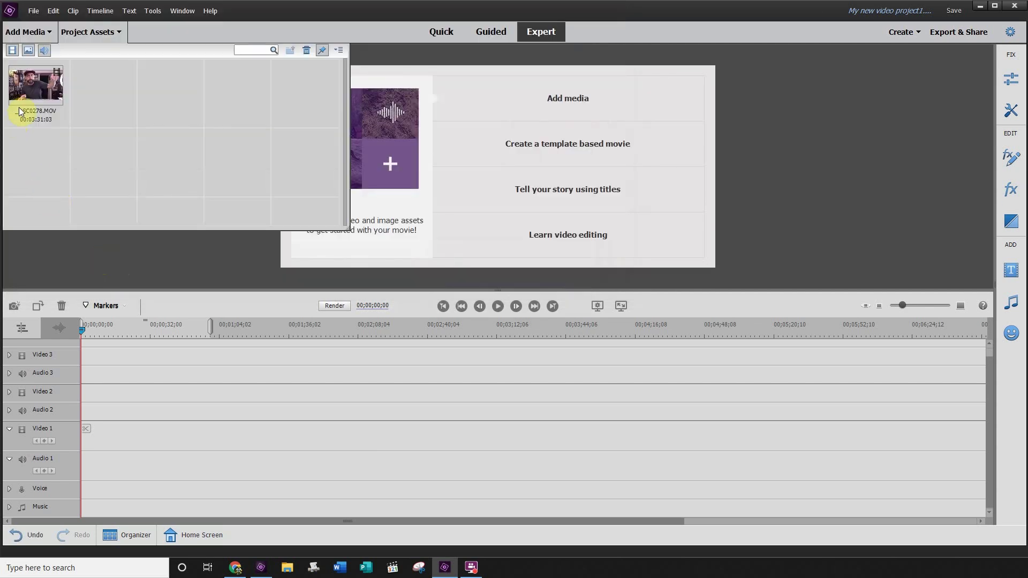
# - Place _DSC0278.MOV at the start of Video 1, scrub to about 2:14, then switch to Chrome
pyautogui.moveTo(35, 86); pyautogui.dragTo(347, 366)
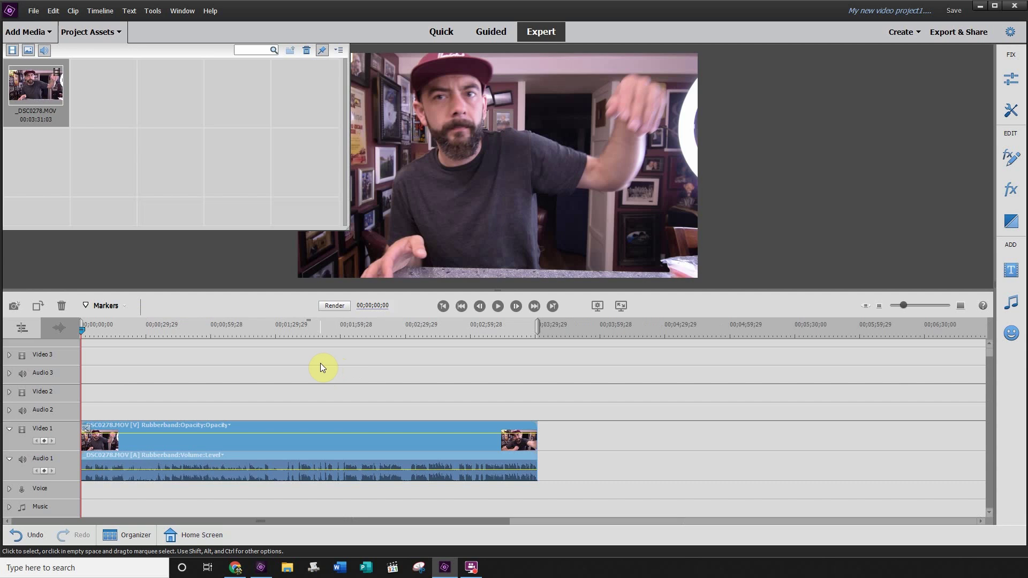
pyautogui.click(243, 332)
pyautogui.moveTo(245, 327); pyautogui.dragTo(353, 331)
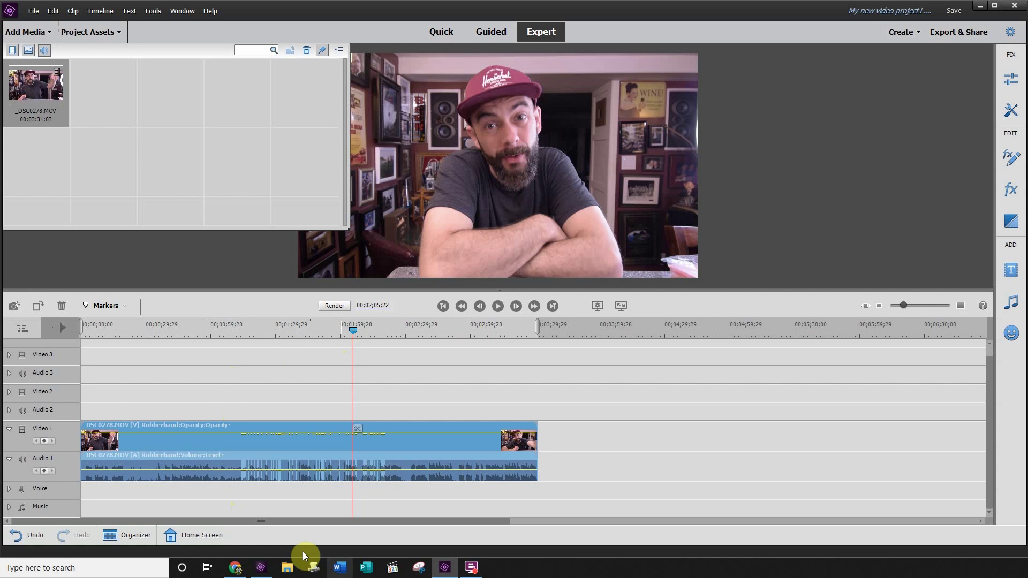
pyautogui.click(237, 566)
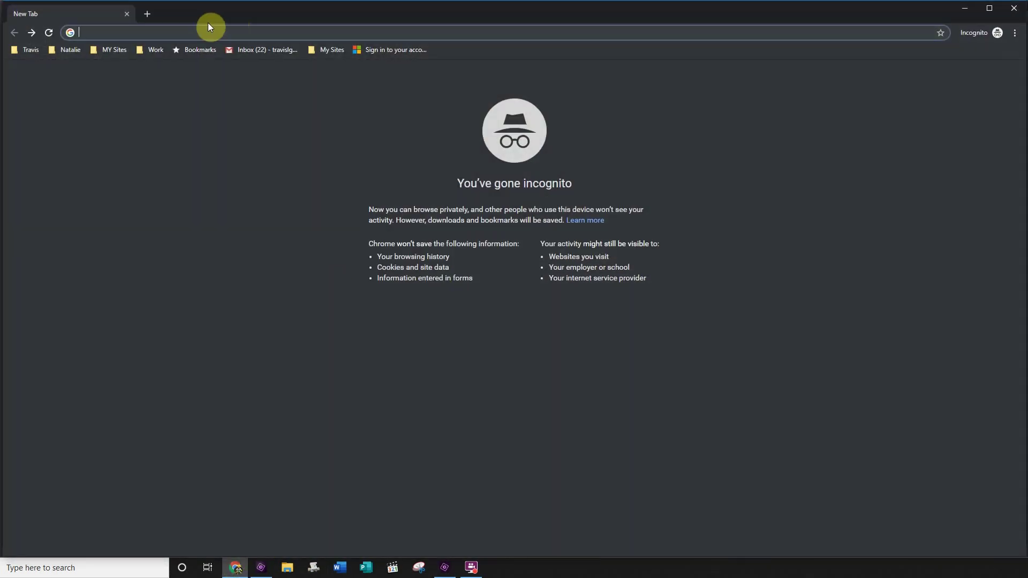
# - Search Google for 'arrow' and show the image results
pyautogui.write('arrow')
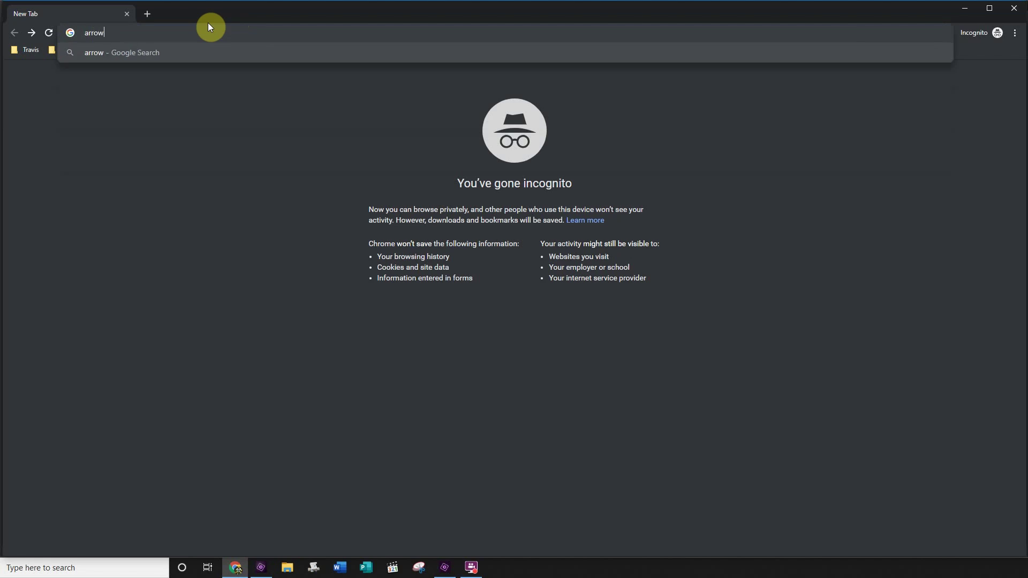
pyautogui.press('Return')
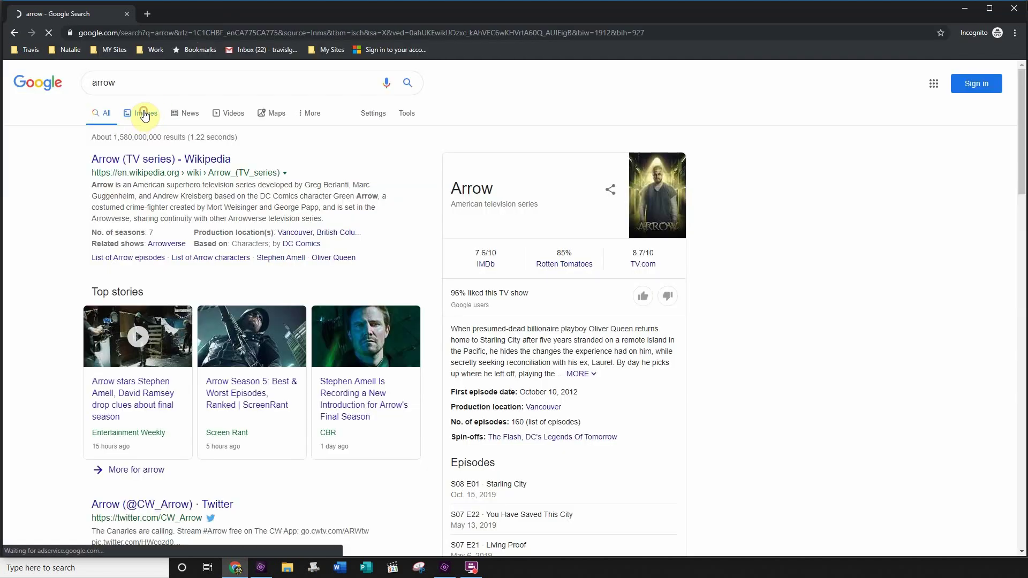
pyautogui.click(144, 113)
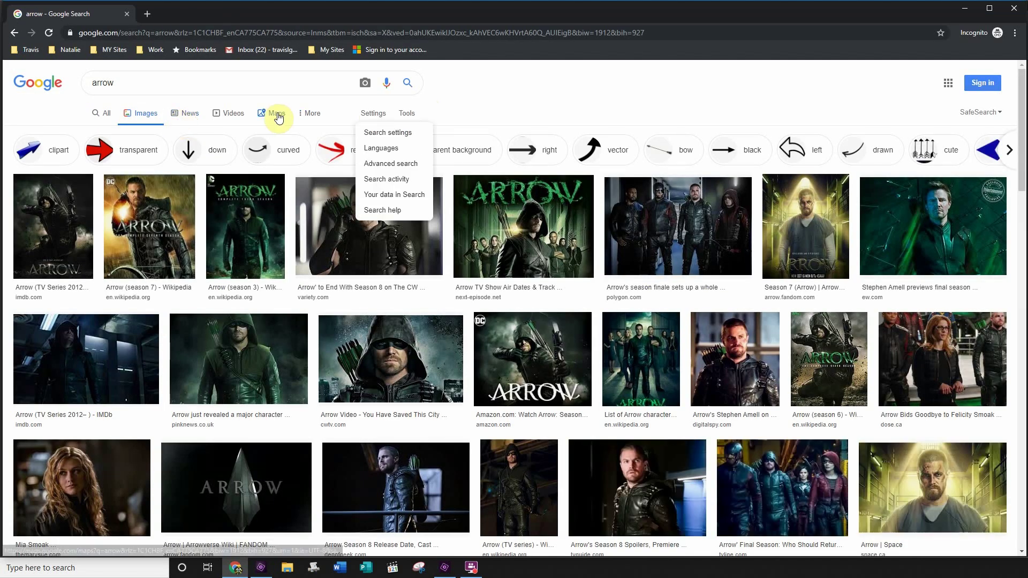
# - Filter the arrow images to Usage rights 'Labeled for reuse' and Color 'Transparent'
pyautogui.click(407, 113)
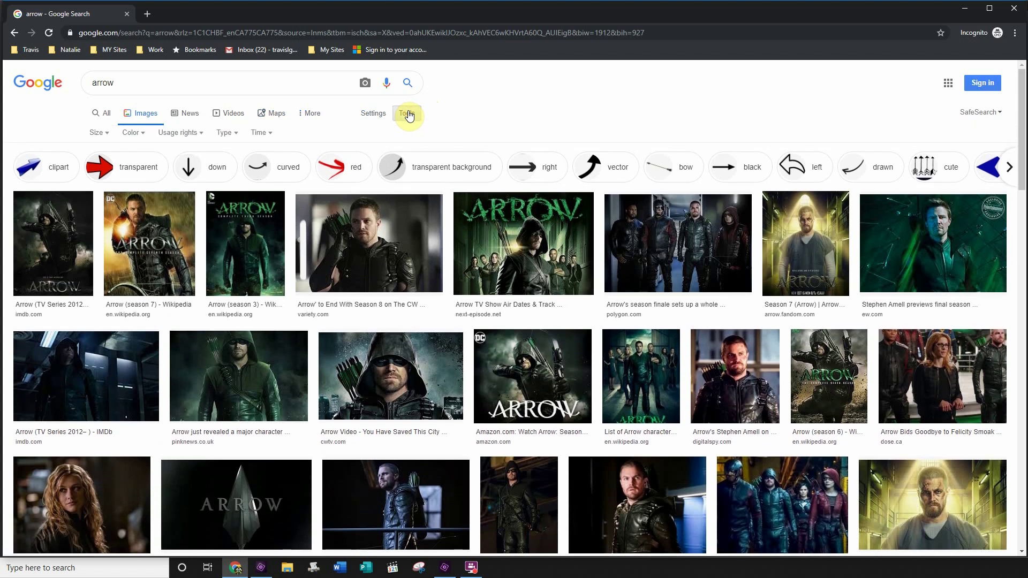
pyautogui.click(181, 133)
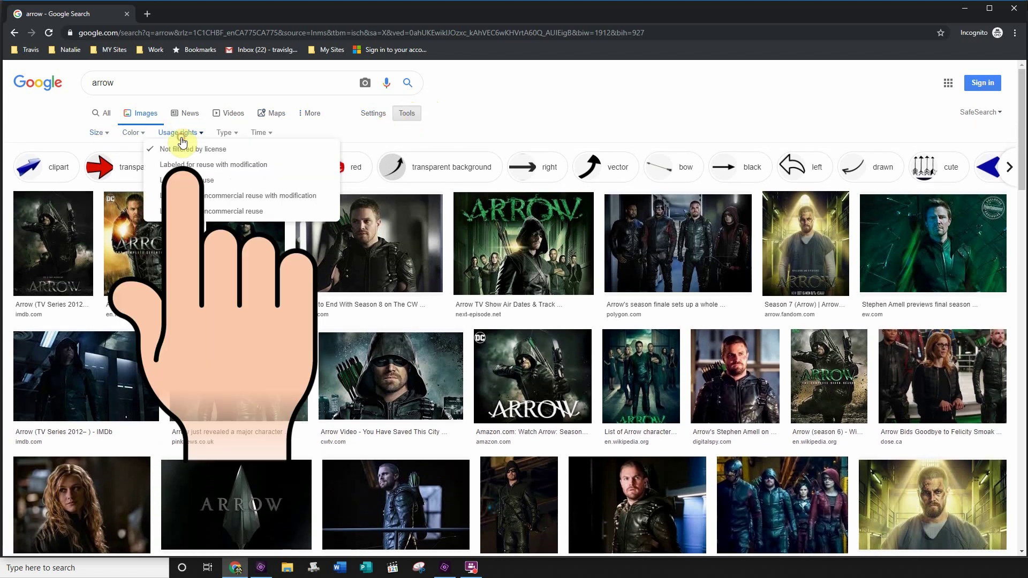
pyautogui.click(205, 183)
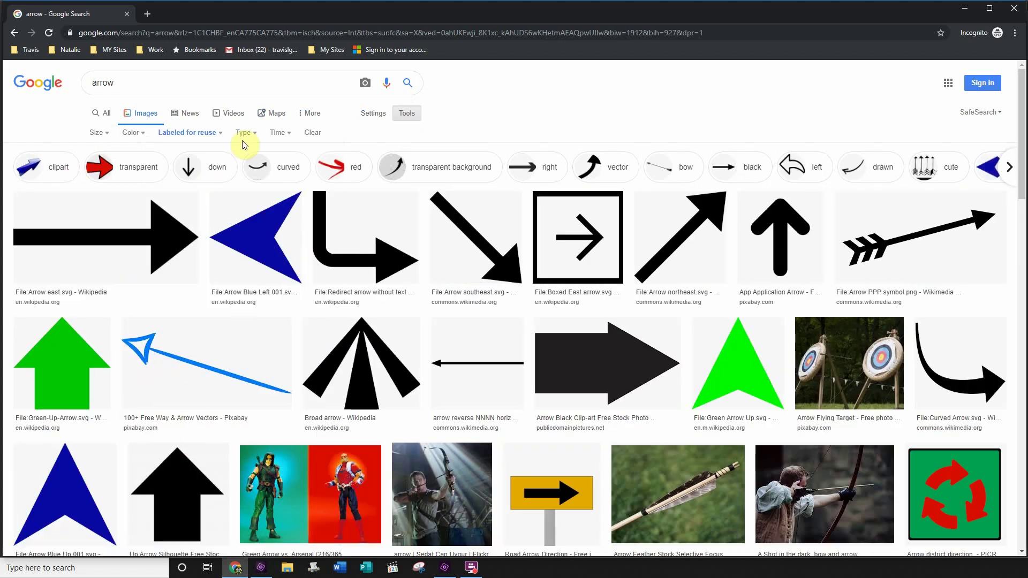
pyautogui.click(141, 138)
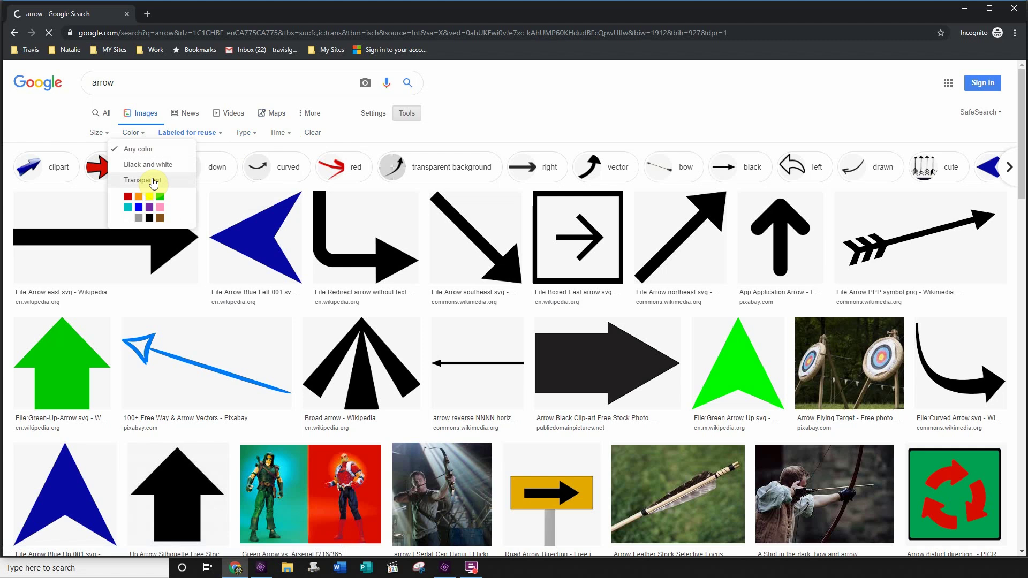
pyautogui.click(156, 180)
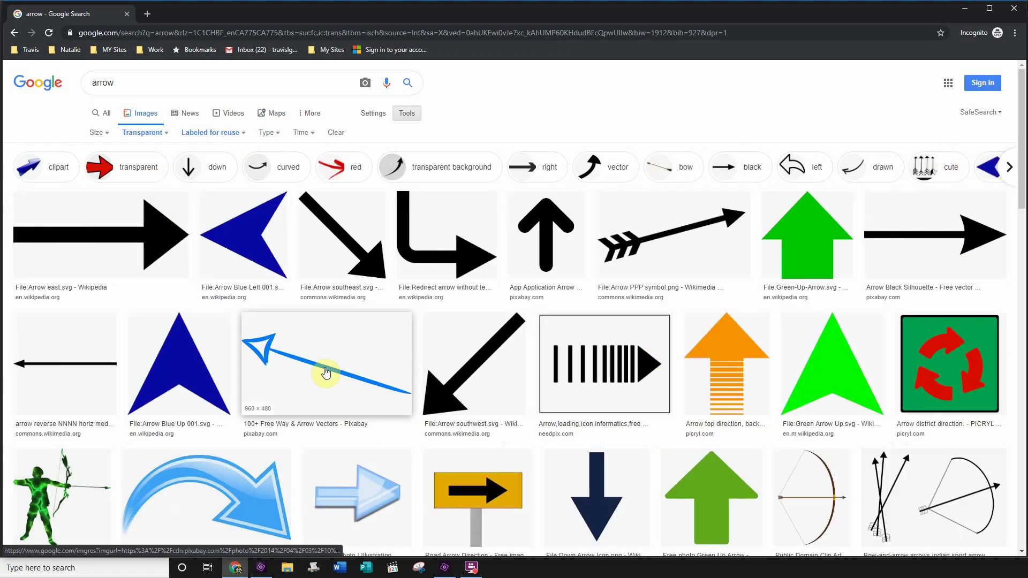
# - Scroll through the transparent, reuse-labelled arrow image results
pyautogui.scroll(-2, 511, 367)
pyautogui.scroll(-7, 511, 368)
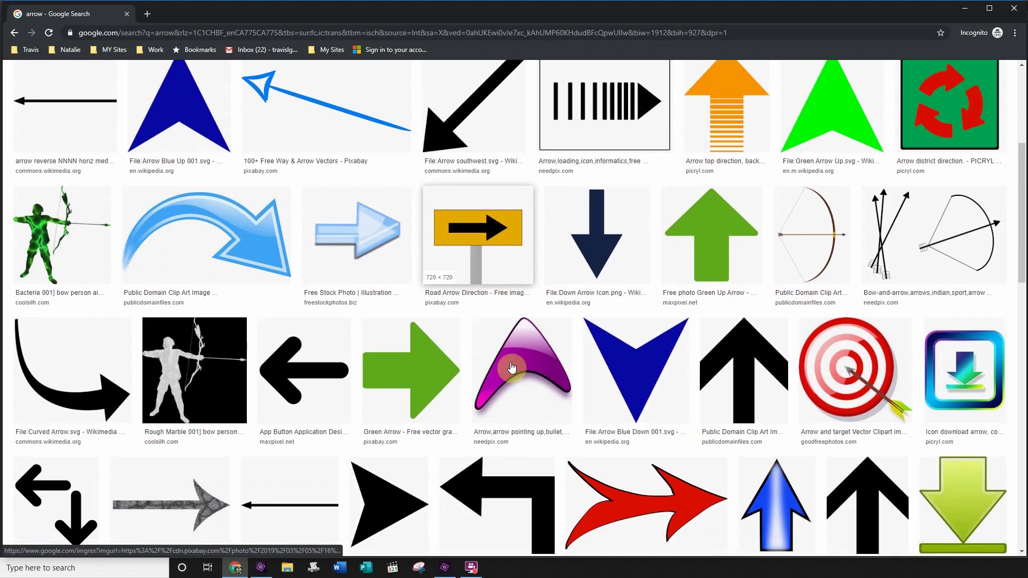
pyautogui.scroll(-4, 514, 364)
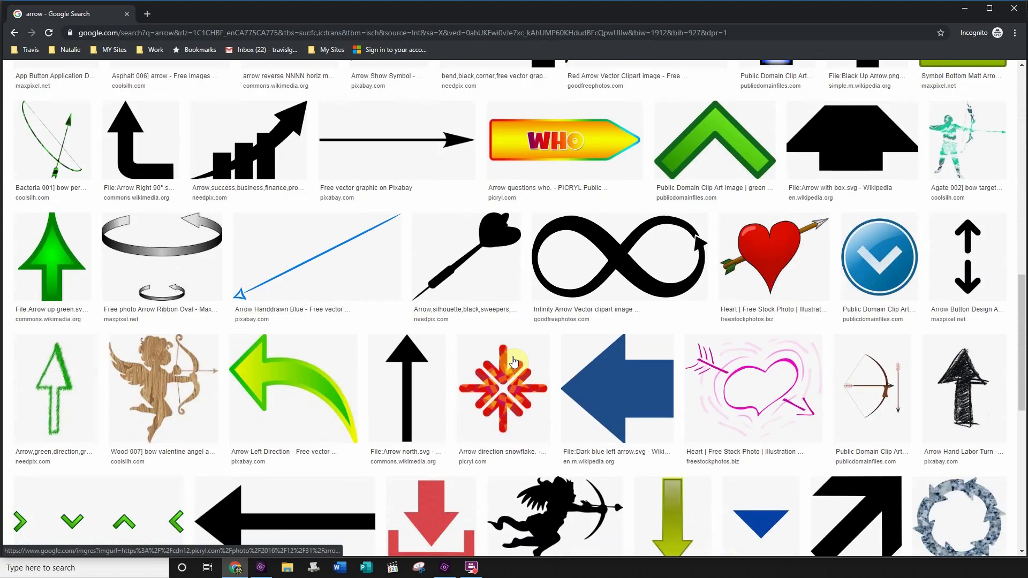
pyautogui.scroll(1, 598, 311)
pyautogui.scroll(3, 598, 312)
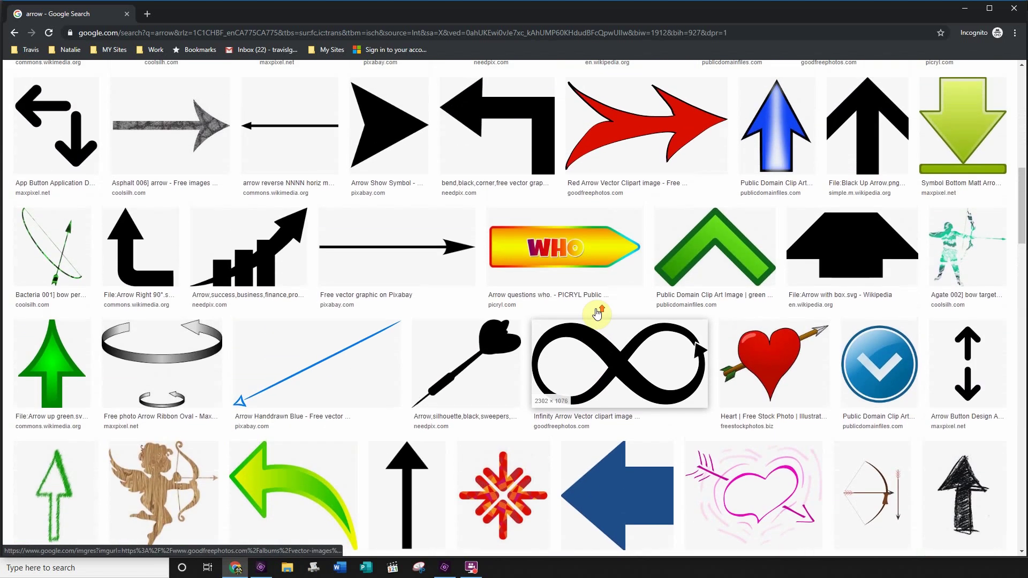
pyautogui.scroll(5, 598, 308)
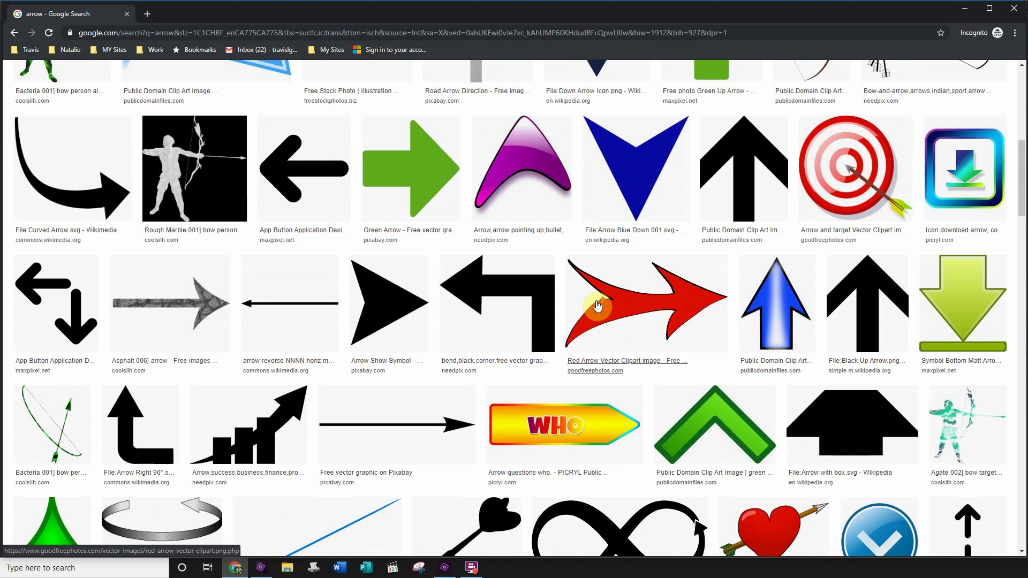
pyautogui.scroll(3, 589, 303)
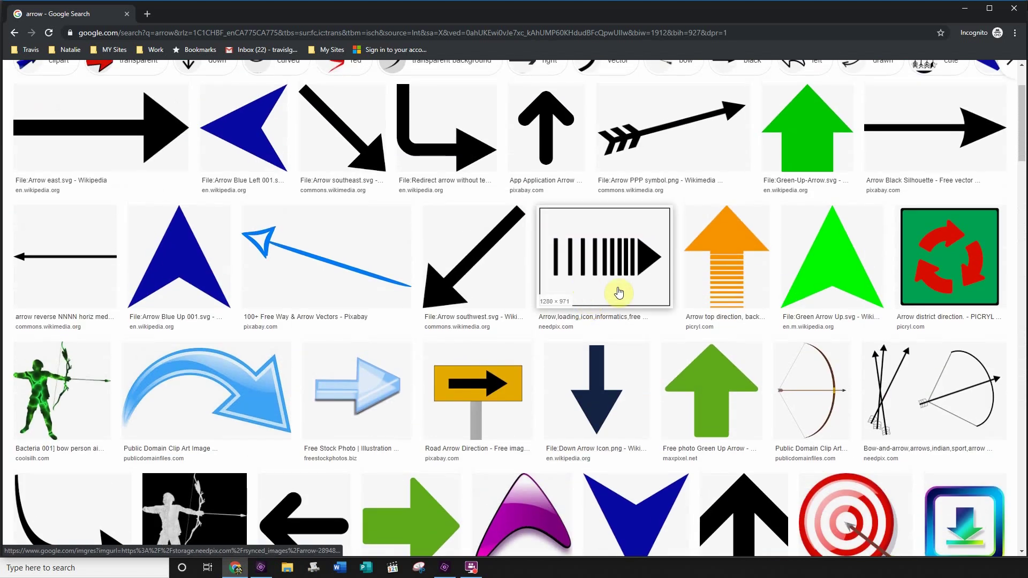
pyautogui.scroll(2, 636, 303)
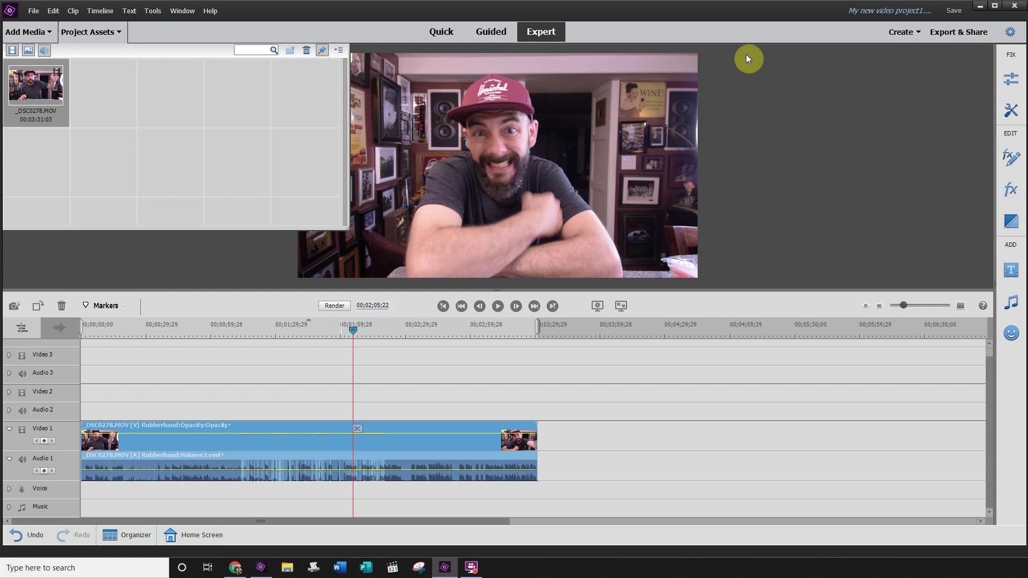
# - In the Add Media file browser, go up to The Thompson Vlogs and open Working Copy
pyautogui.click(16, 34)
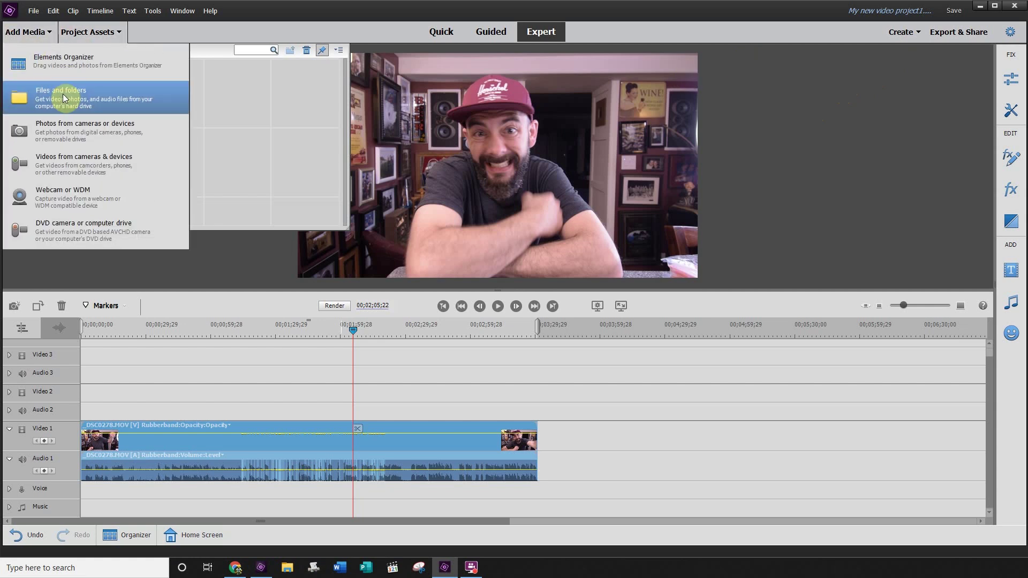
pyautogui.click(63, 93)
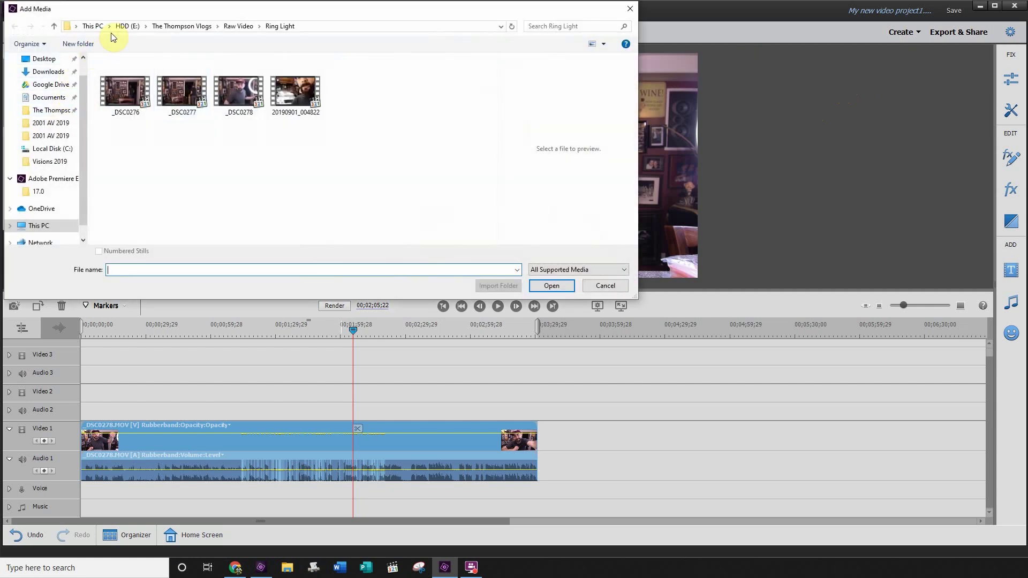
pyautogui.click(182, 26)
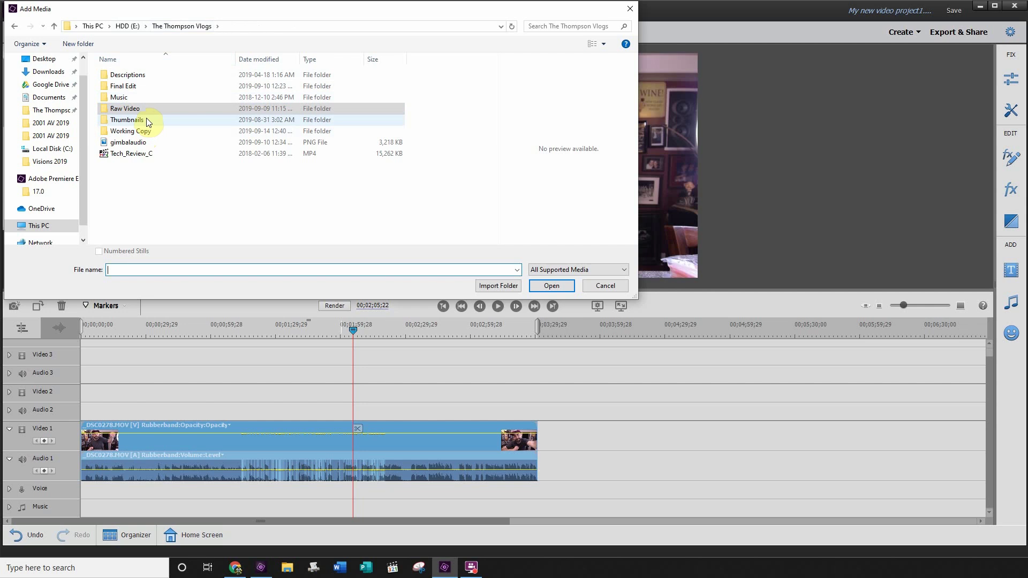
pyautogui.doubleClick(142, 131)
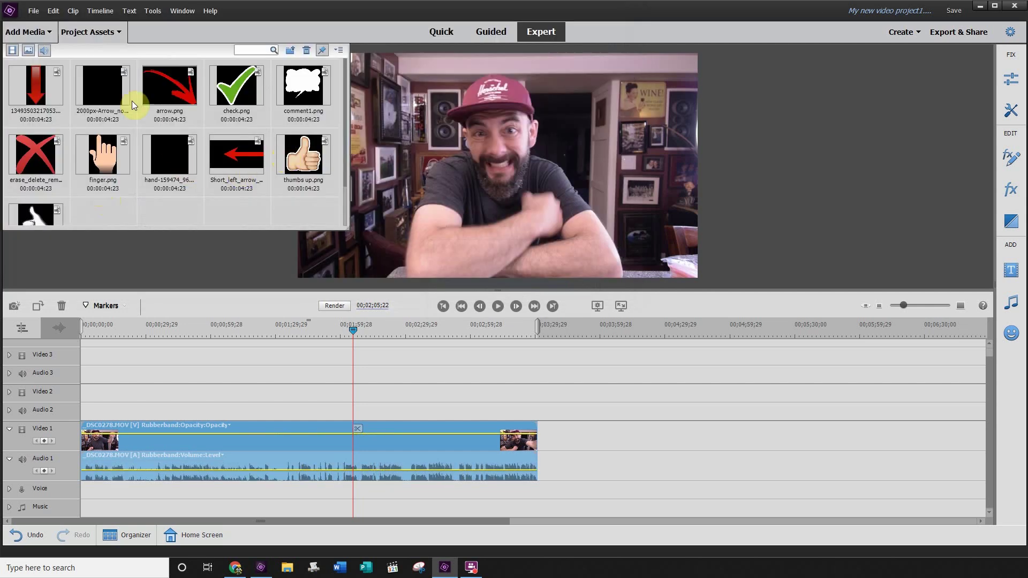
# - Drop arrow.png onto Video 2 at the playhead and shrink it in the Monitor
pyautogui.click(166, 87)
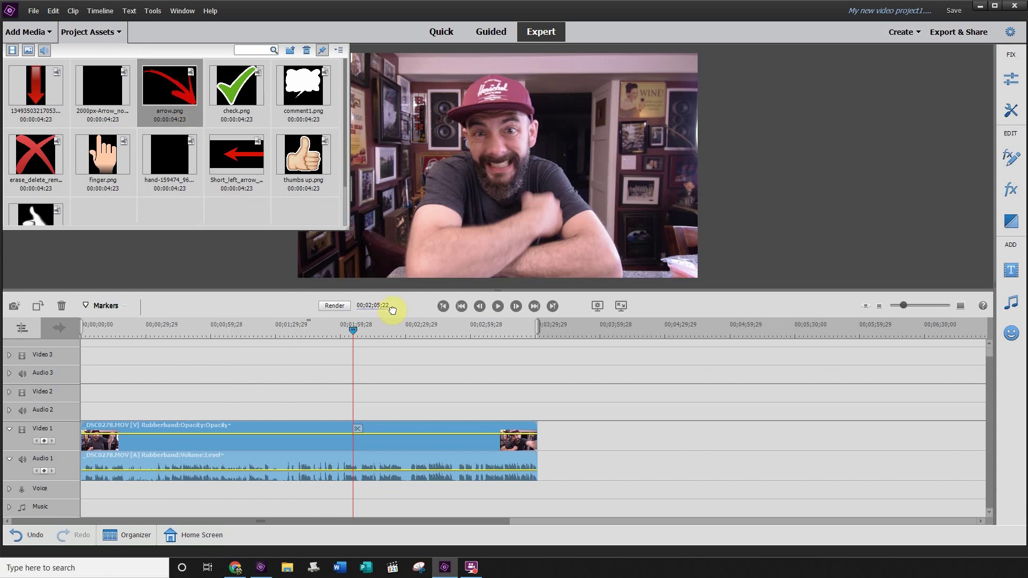
pyautogui.moveTo(224, 216); pyautogui.dragTo(199, 181)
pyautogui.moveTo(238, 309)
pyautogui.mouseDown()
pyautogui.moveTo(333, 393)
pyautogui.moveTo(294, 406)
pyautogui.moveTo(308, 398)
pyautogui.mouseUp()
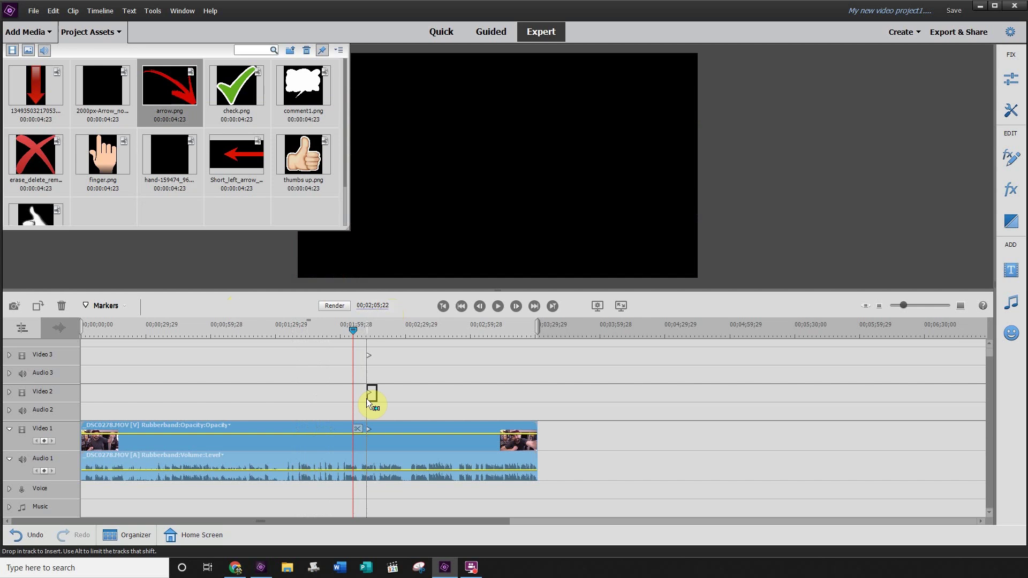
pyautogui.moveTo(367, 401); pyautogui.dragTo(353, 404)
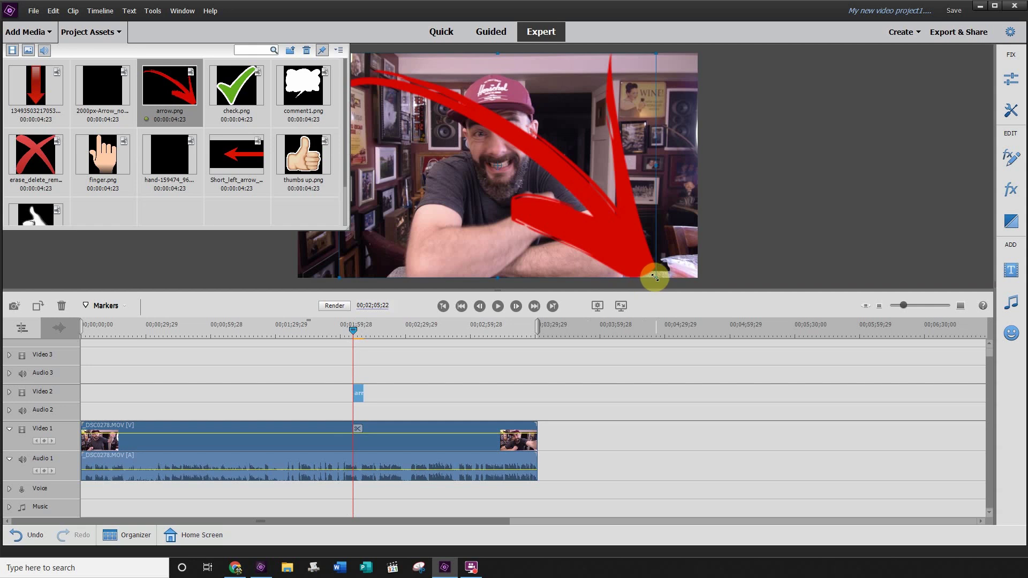
pyautogui.moveTo(654, 277); pyautogui.dragTo(595, 225)
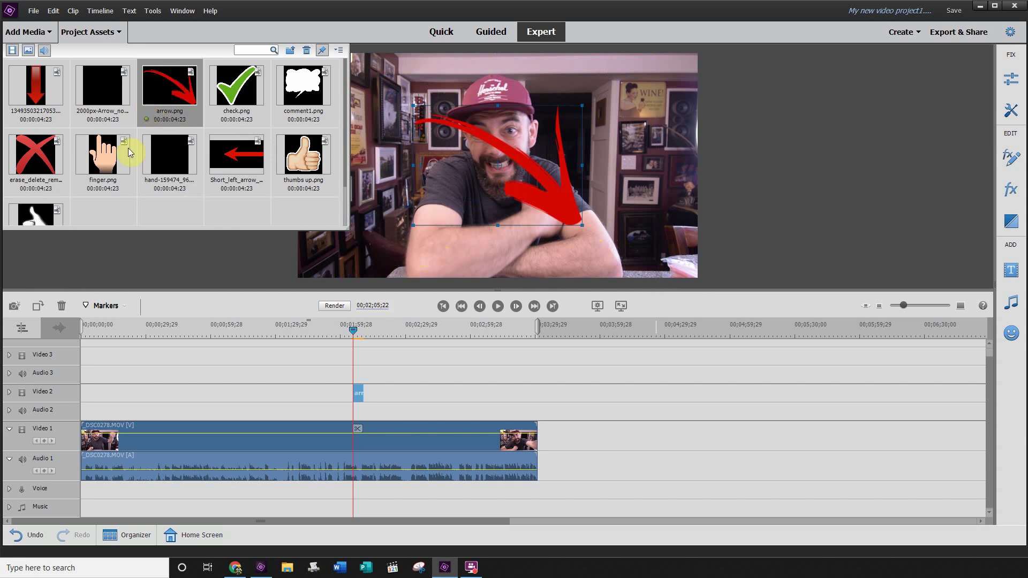
# - Rotate and further shrink the red arrow, then add the comment1.png speech bubble to Video 2
pyautogui.click(404, 231)
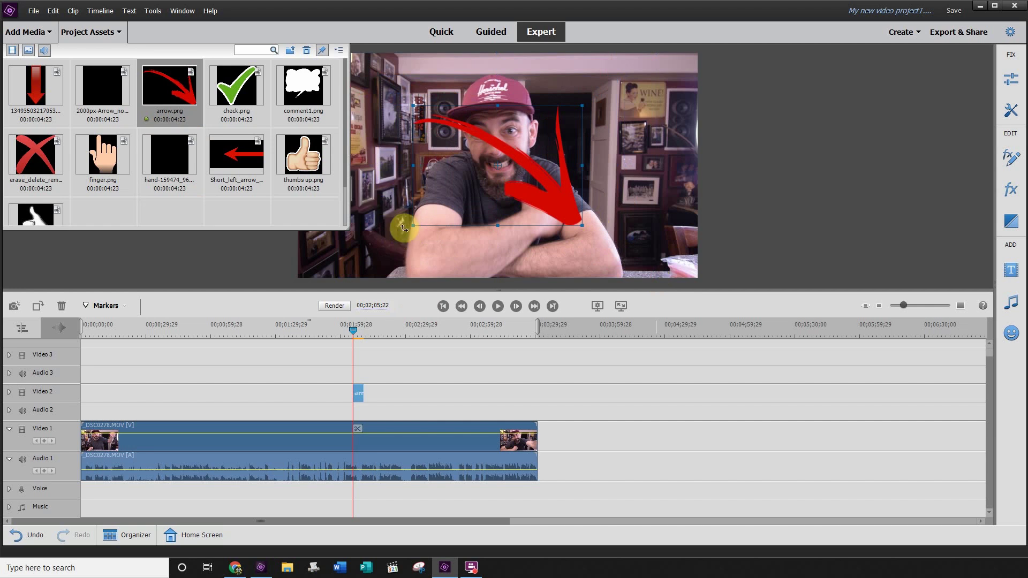
pyautogui.click(491, 167)
pyautogui.moveTo(403, 231); pyautogui.dragTo(498, 229)
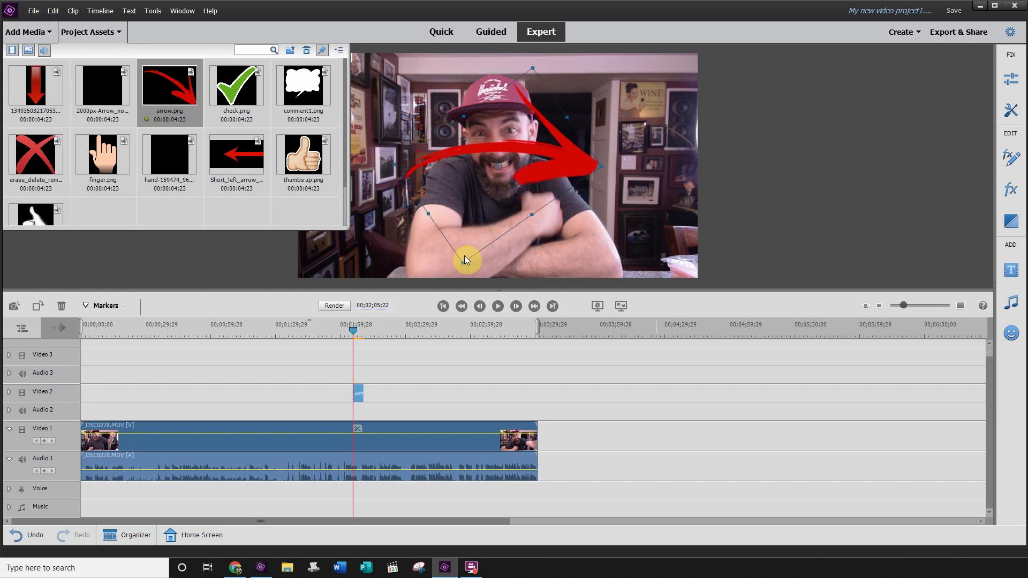
pyautogui.moveTo(464, 261); pyautogui.dragTo(616, 127)
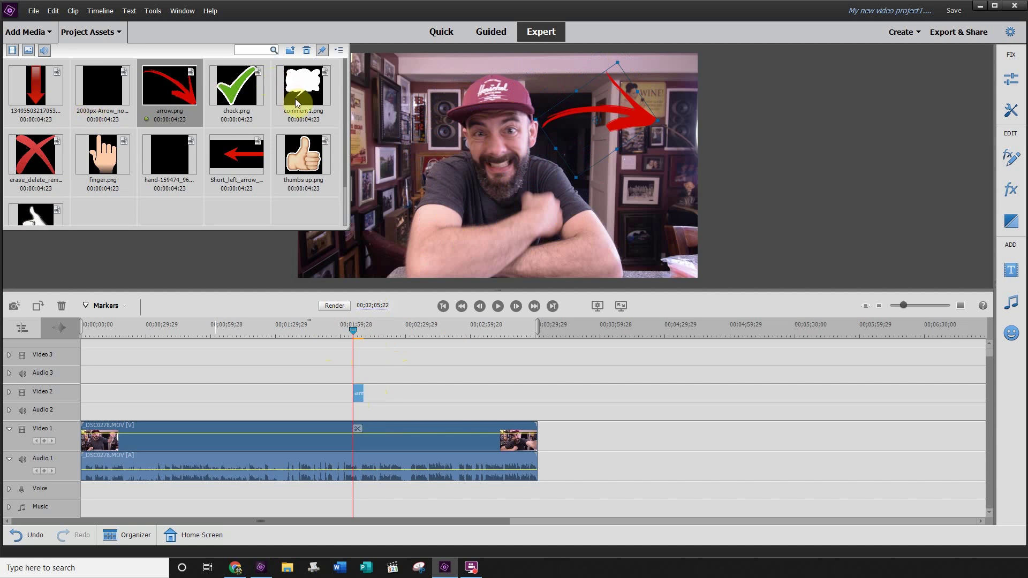
pyautogui.moveTo(305, 82); pyautogui.dragTo(406, 394)
pyautogui.click(403, 333)
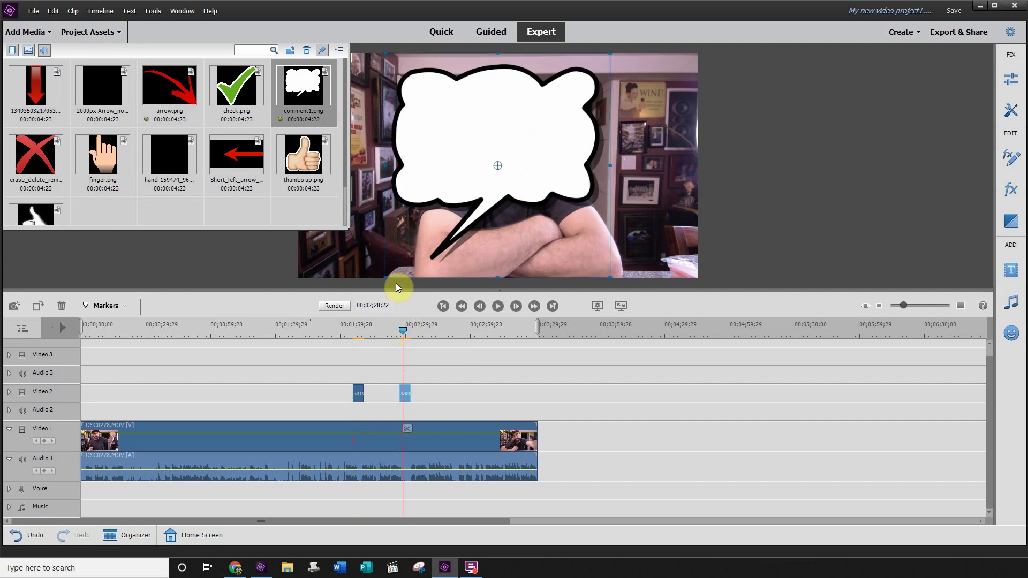
pyautogui.moveTo(384, 272); pyautogui.dragTo(449, 227)
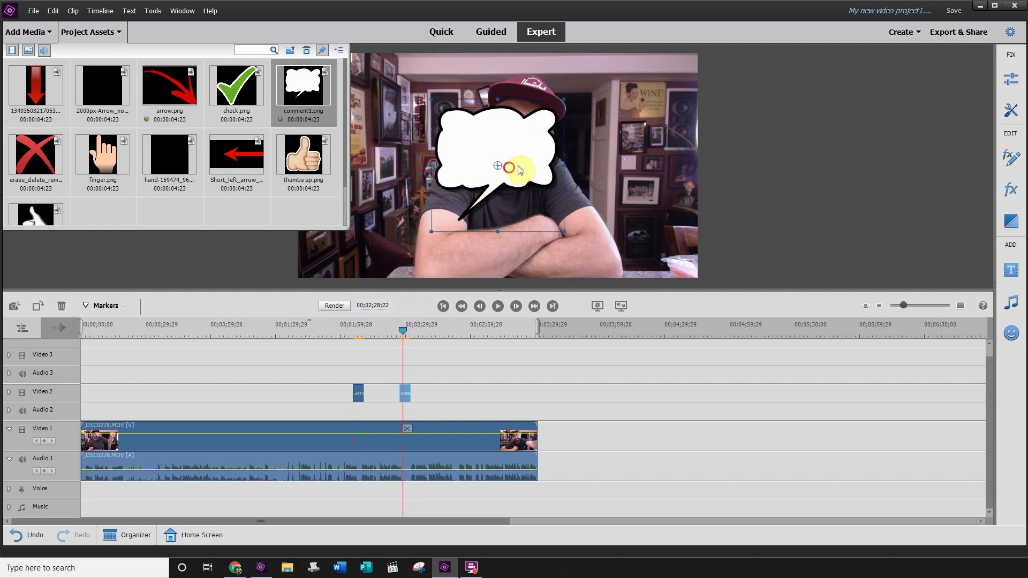
pyautogui.moveTo(513, 169); pyautogui.dragTo(629, 149)
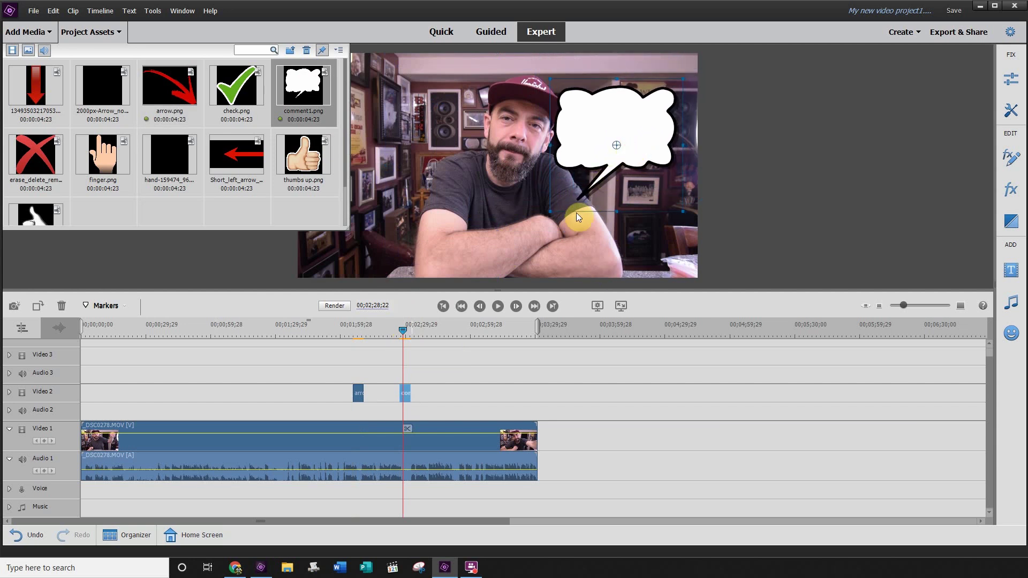
pyautogui.moveTo(542, 217); pyautogui.dragTo(510, 193)
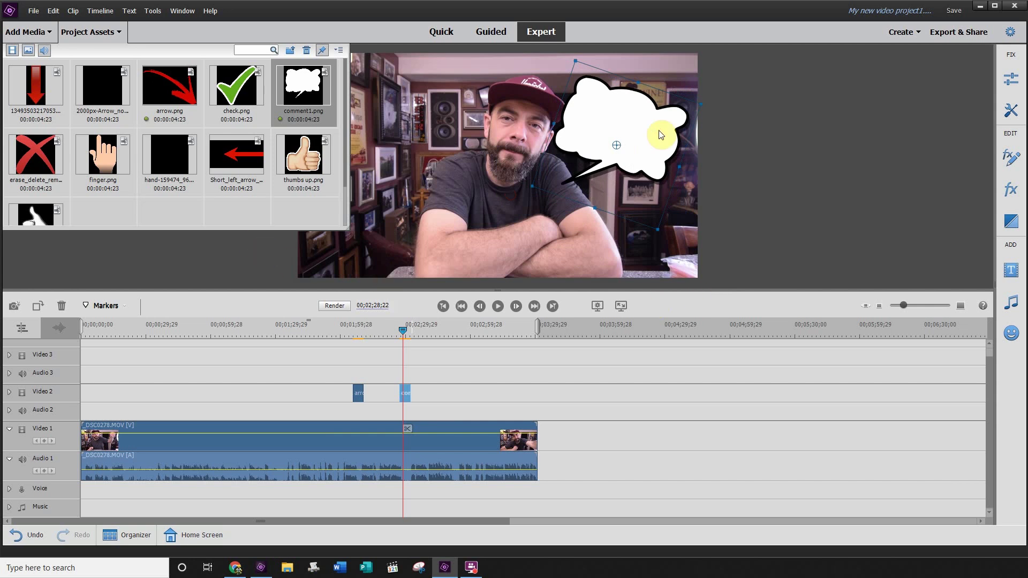
pyautogui.press('Delete')
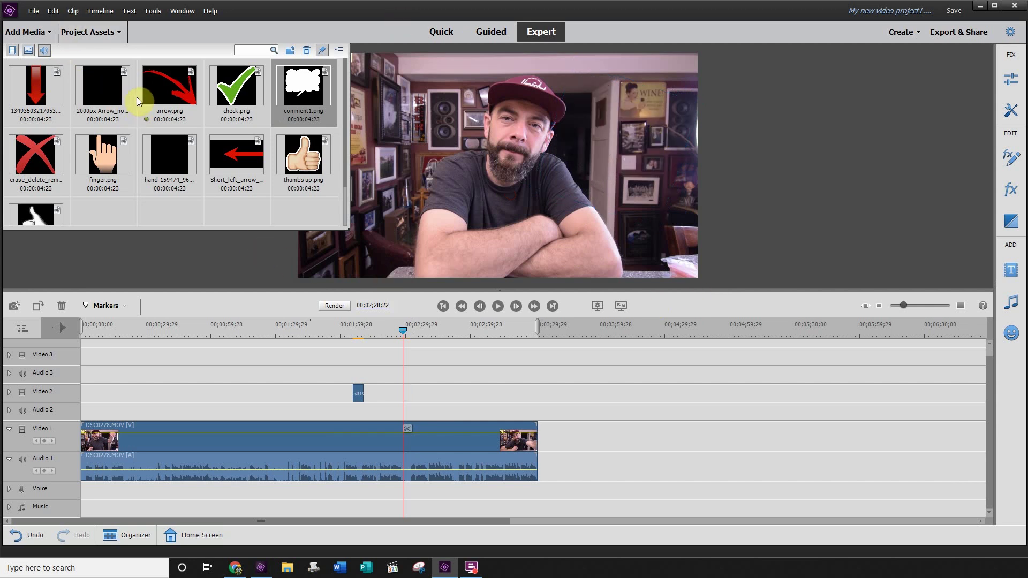
# - Add check.png to Video 2 near 2:28, shrink it and move it lower right
pyautogui.moveTo(243, 86); pyautogui.dragTo(407, 395)
pyautogui.click(410, 328)
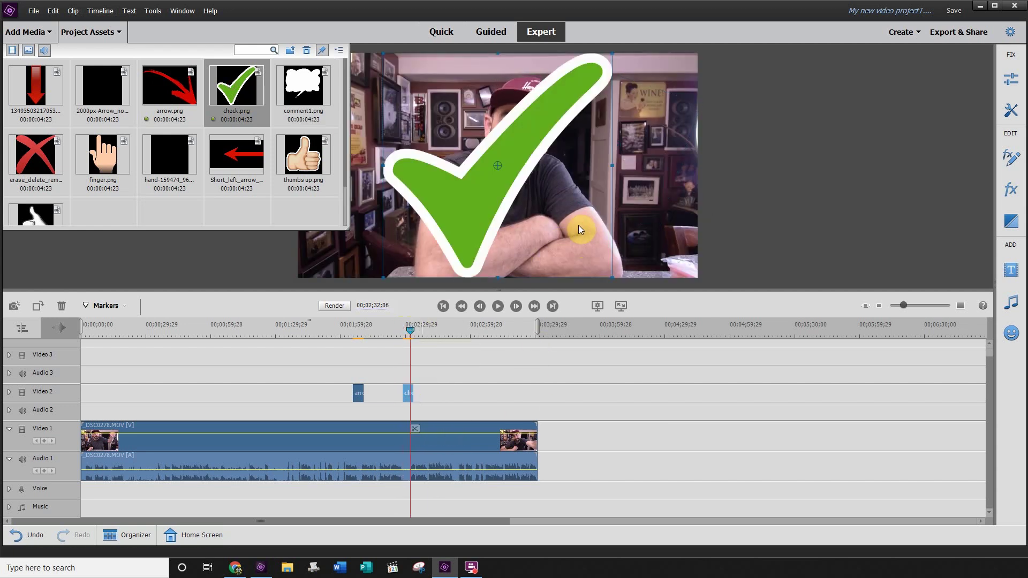
pyautogui.moveTo(617, 276); pyautogui.dragTo(555, 214)
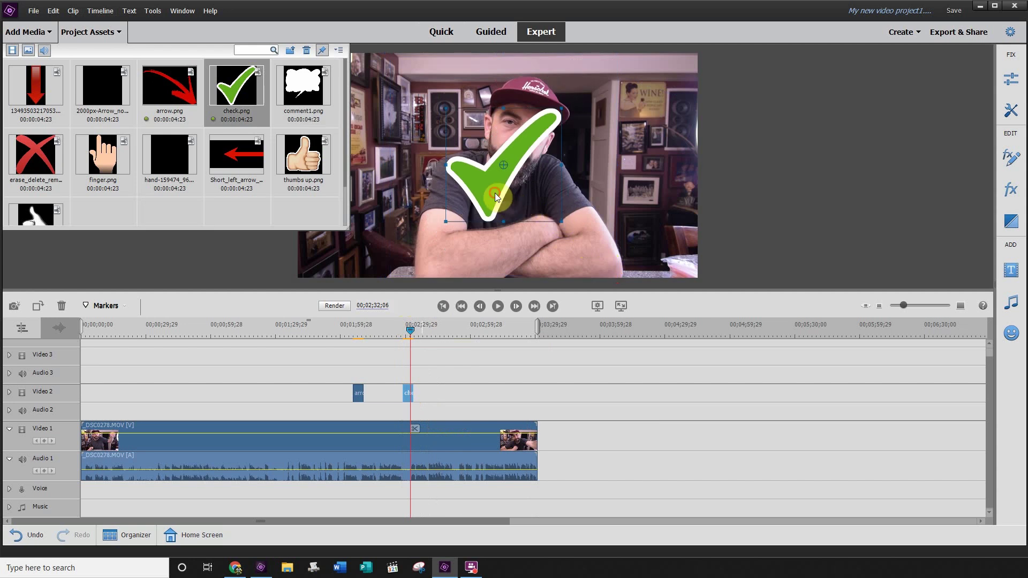
pyautogui.moveTo(495, 192); pyautogui.dragTo(554, 219)
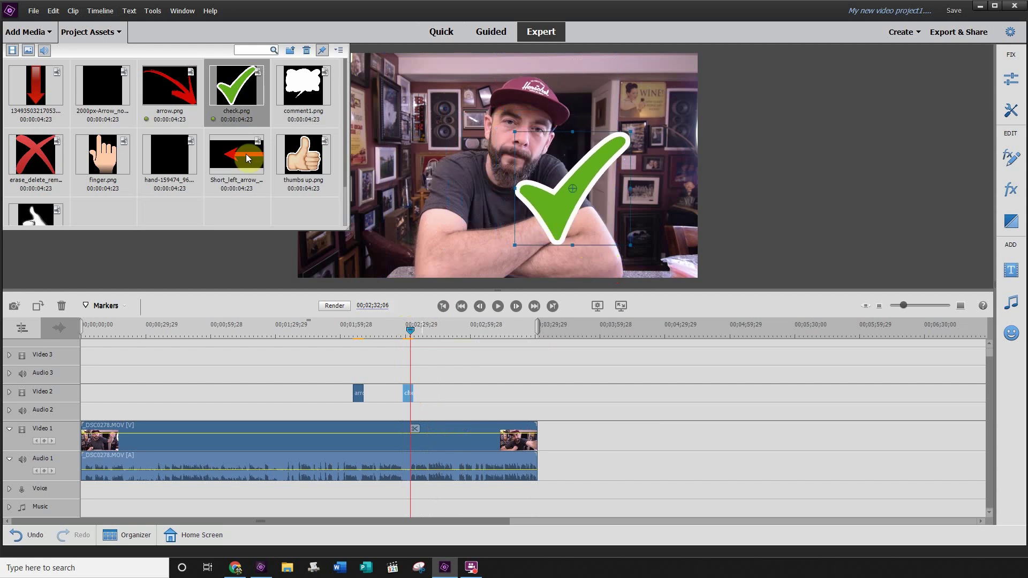
# - Add the thumbs-up graphic to Video 2 near 2:45 and select it for adjusting
pyautogui.moveTo(303, 161); pyautogui.dragTo(443, 397)
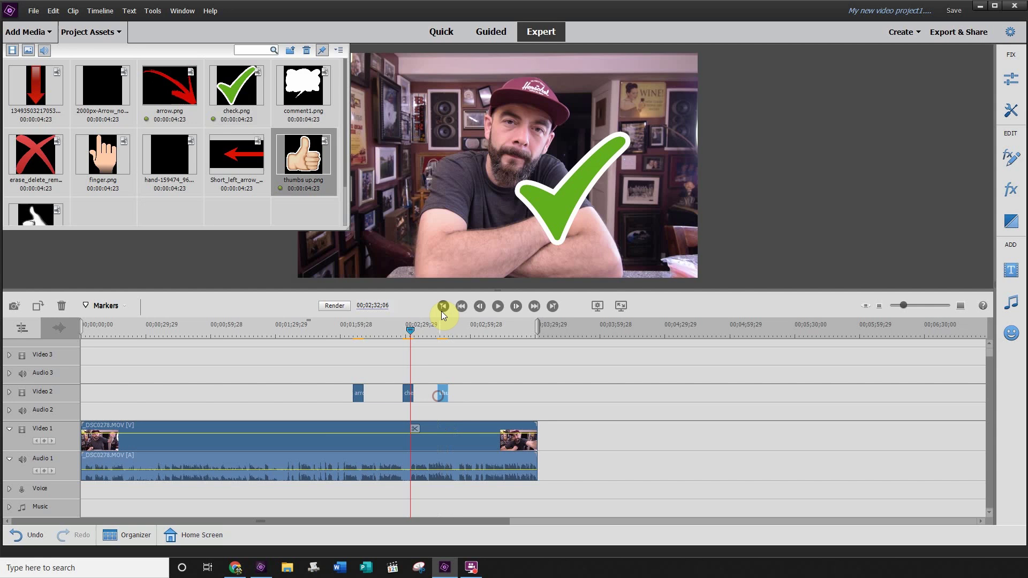
pyautogui.moveTo(410, 335); pyautogui.dragTo(439, 335)
pyautogui.click(587, 192)
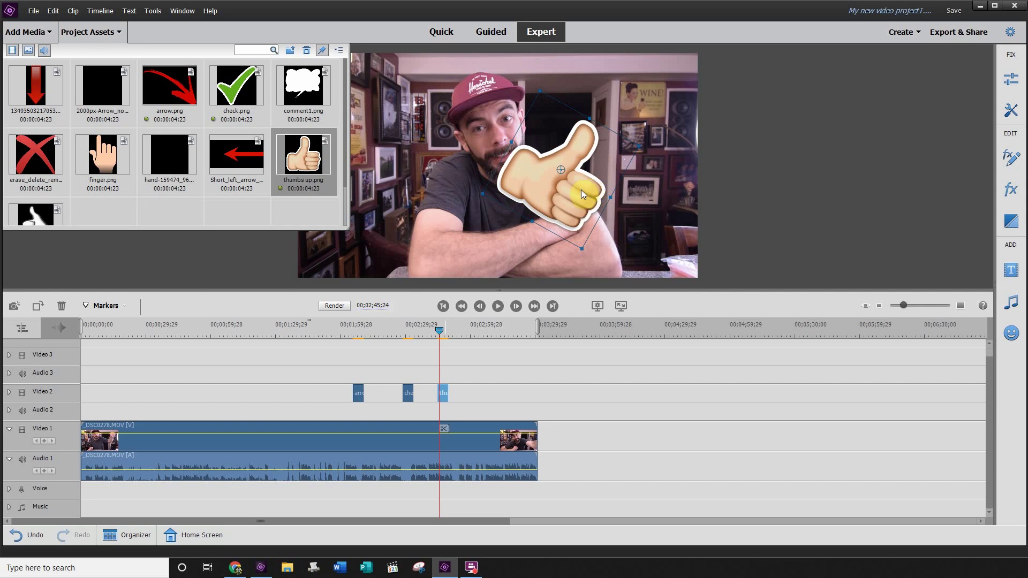
pyautogui.click(358, 324)
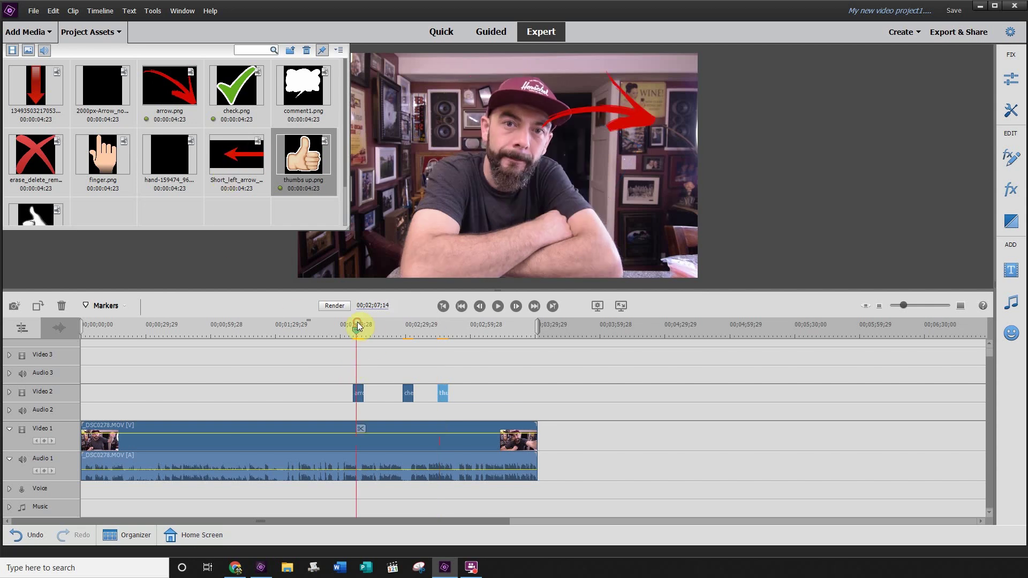
pyautogui.click(407, 330)
pyautogui.moveTo(407, 330); pyautogui.dragTo(411, 330)
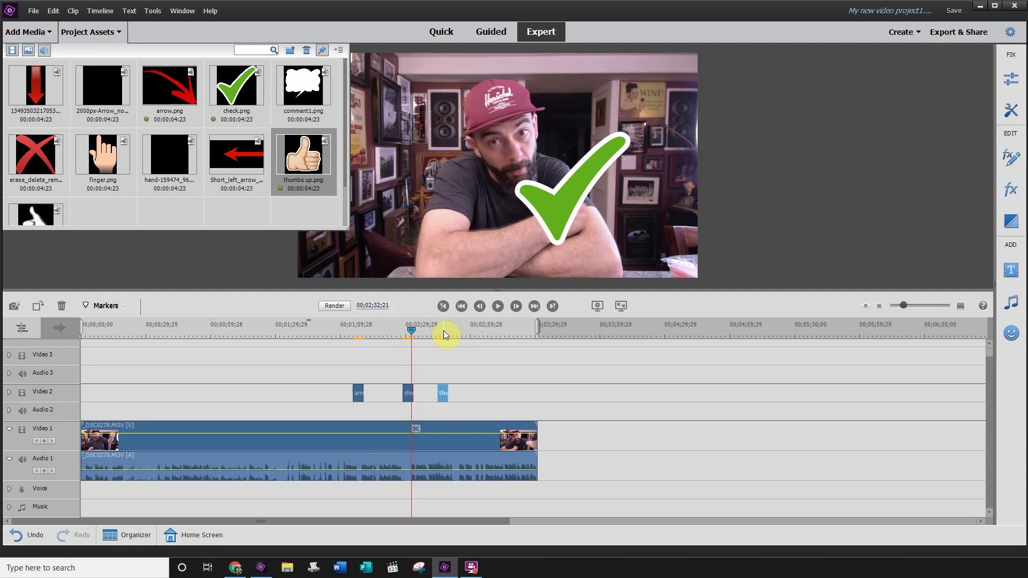
pyautogui.click(443, 330)
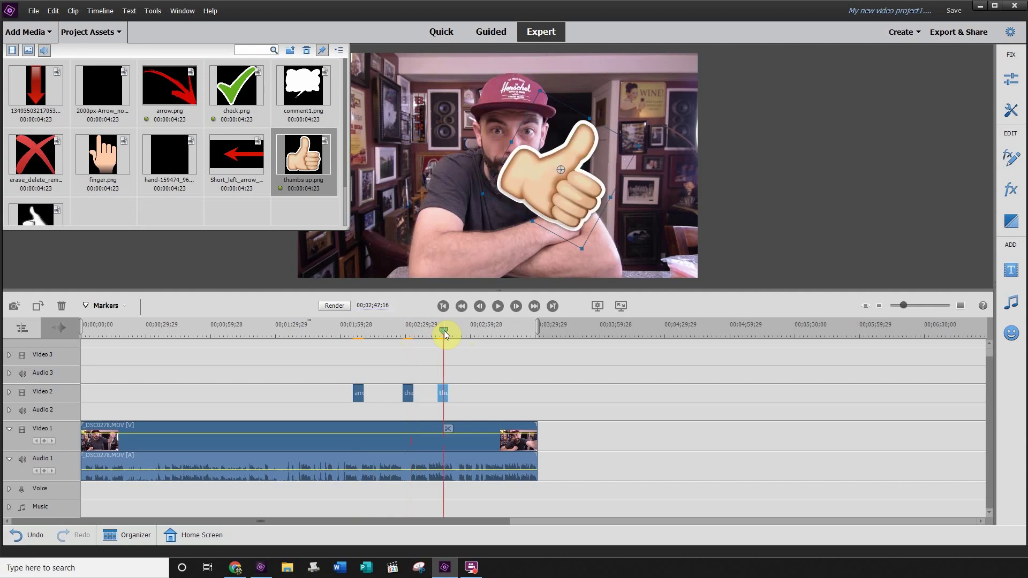